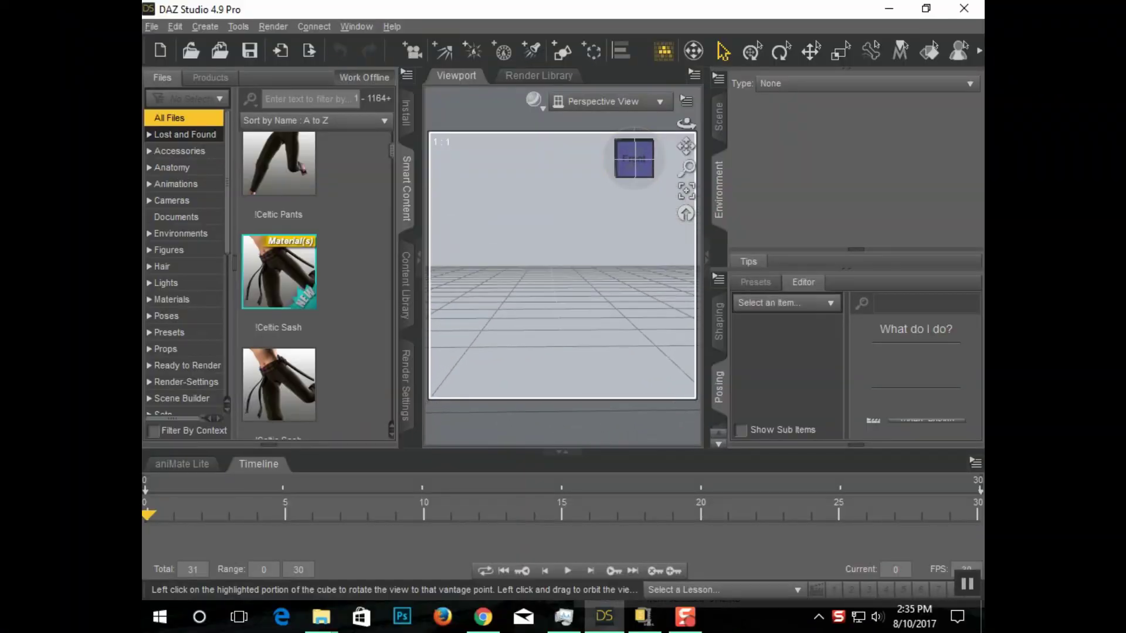
- Scroll back to the top of the ShareCG home page and open its DAZ Studio uploads
scroll(554, 300, "up", 5)
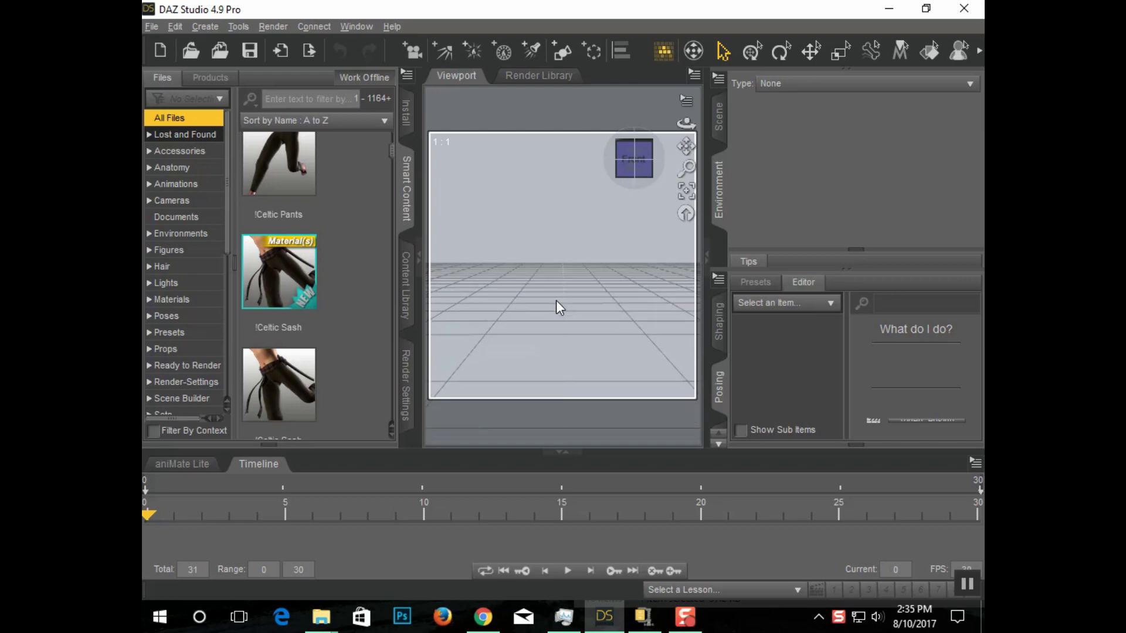
scroll(551, 299, "up", 2)
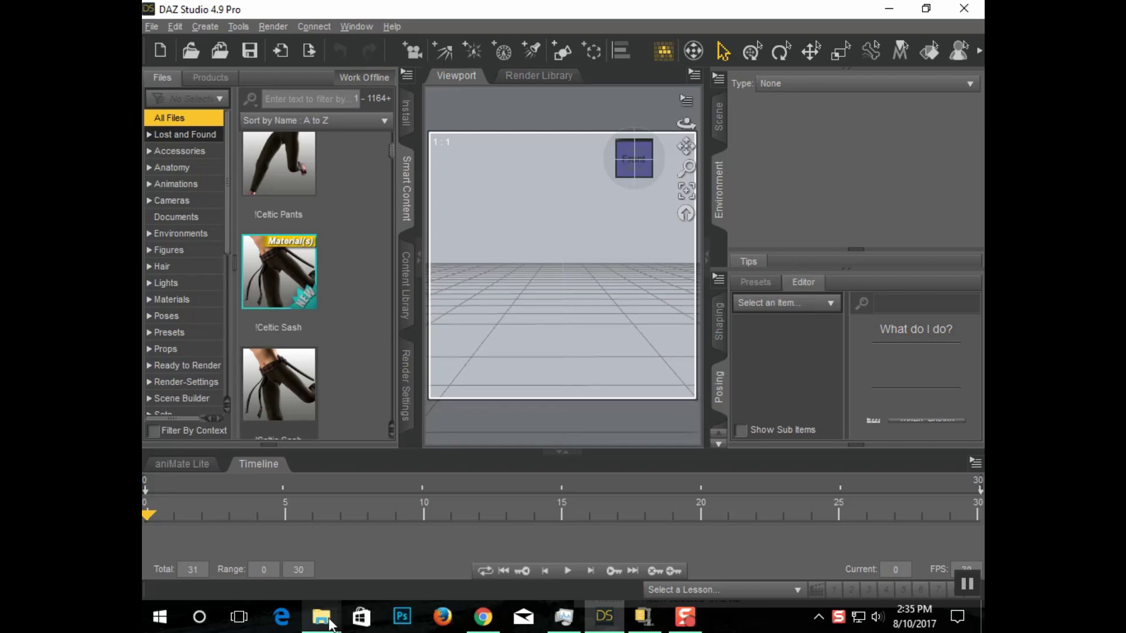
mouse_move(328, 621)
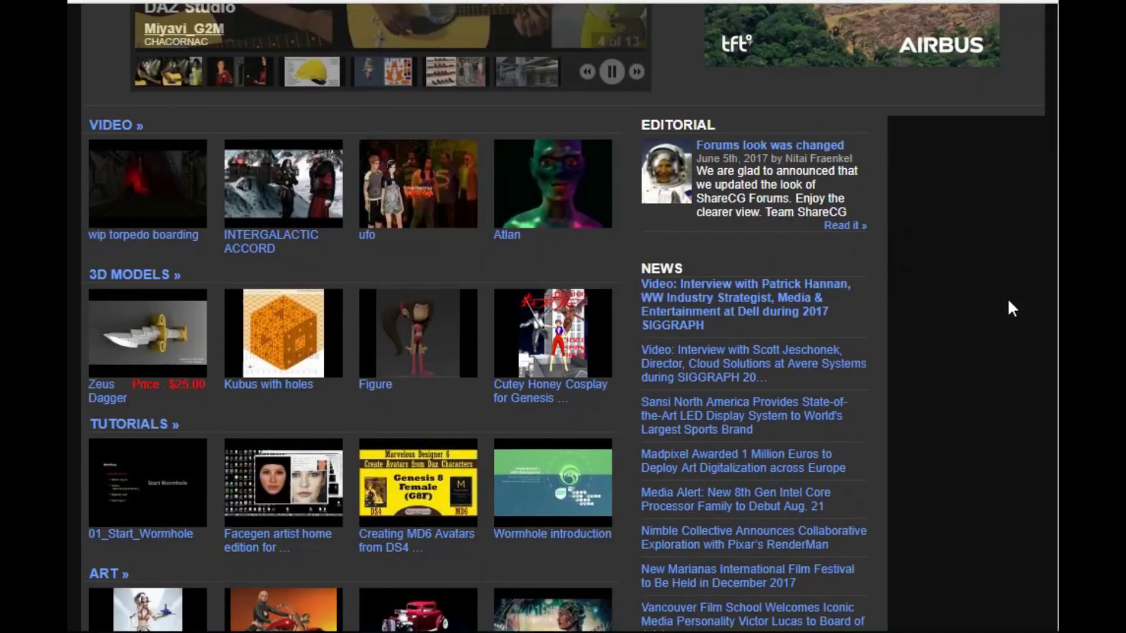
scroll(1006, 298, "down", 3)
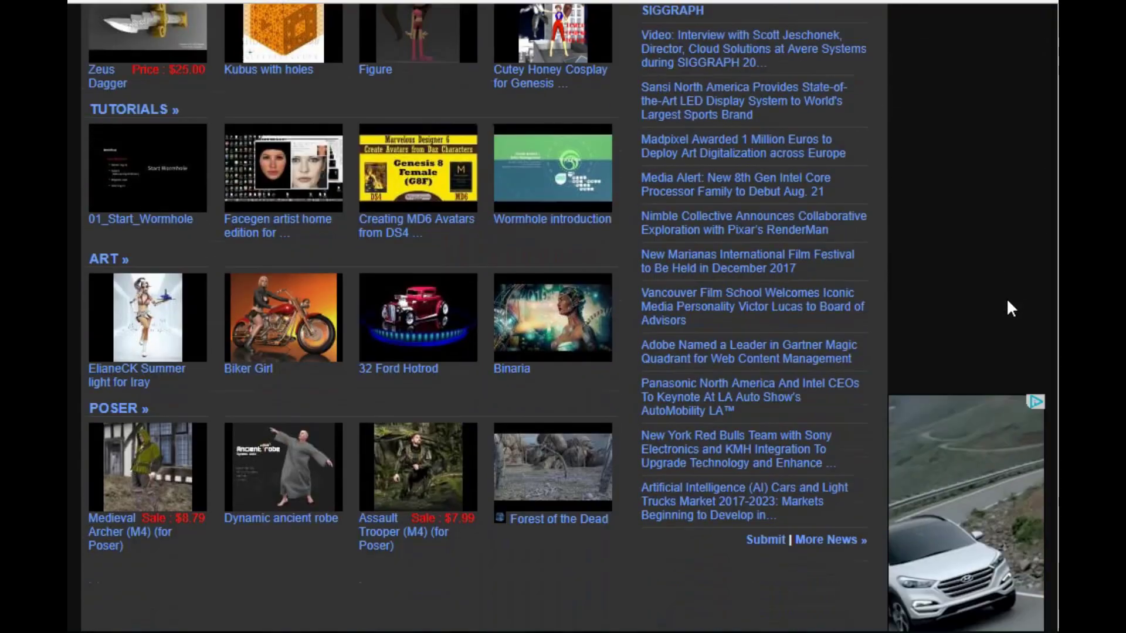
scroll(1006, 298, "down", 5)
scroll(1006, 298, "up", 5)
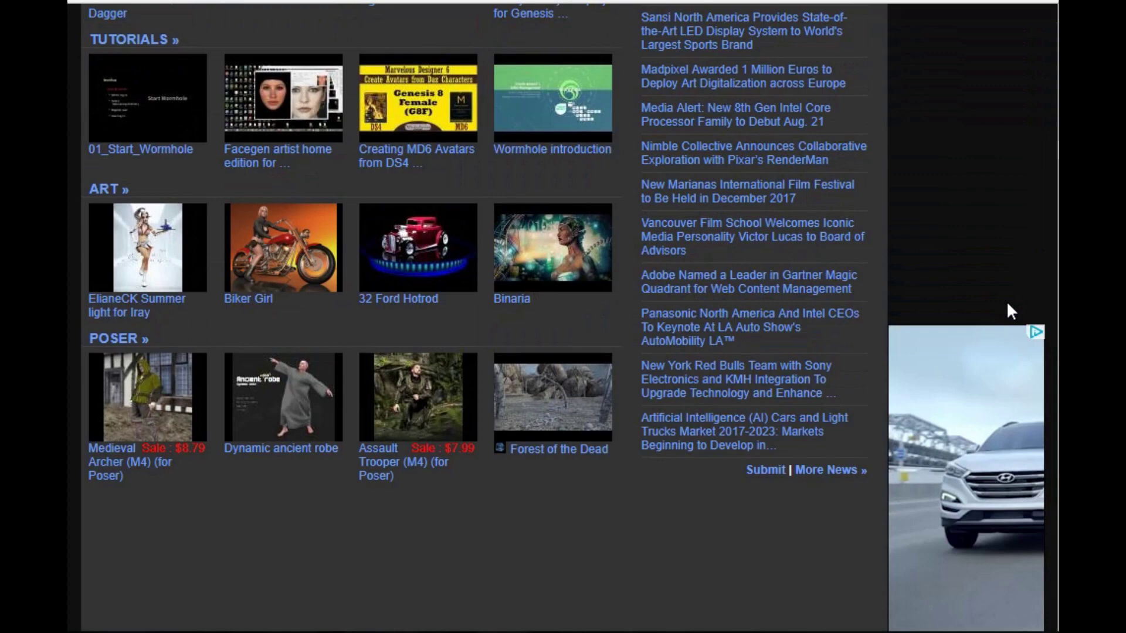
scroll(625, 500, "up", 10)
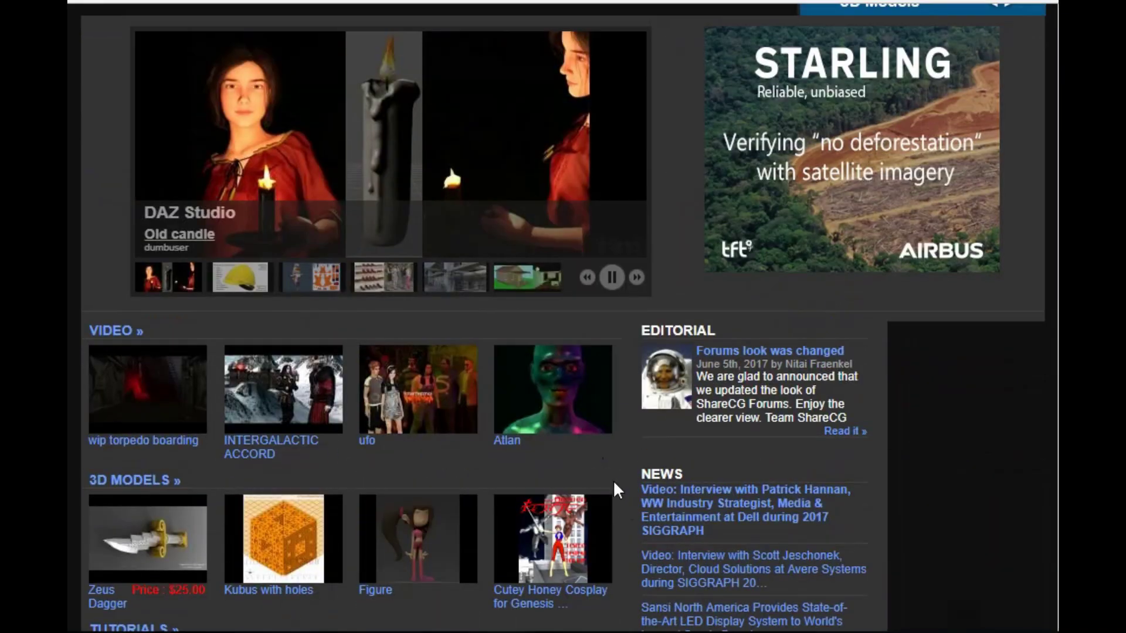
scroll(613, 480, "up", 3)
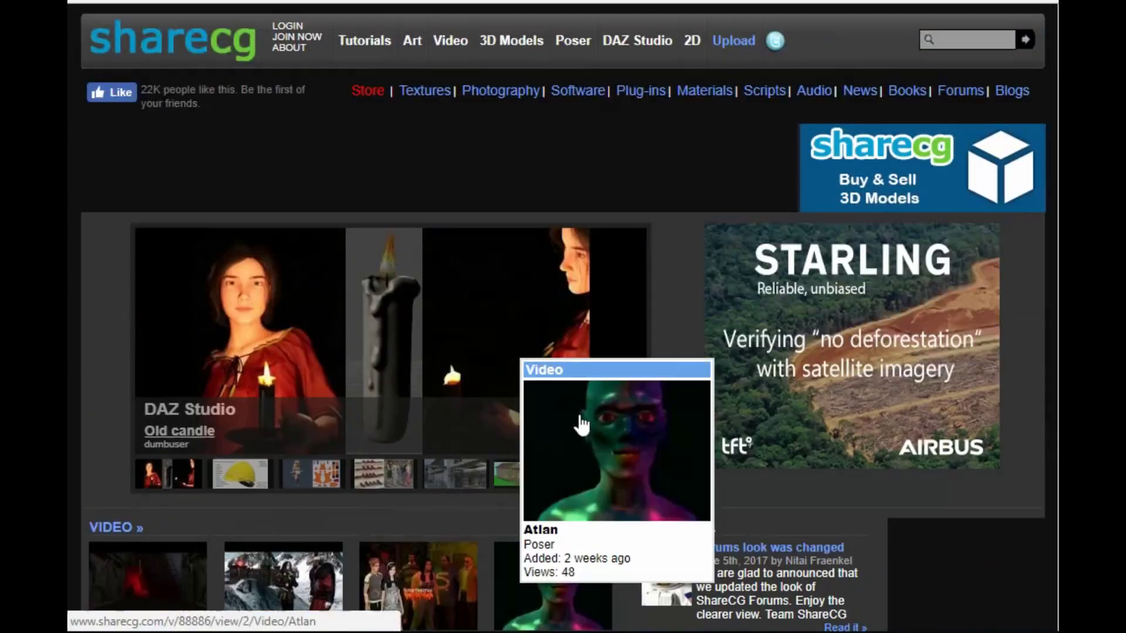
left_click(630, 48)
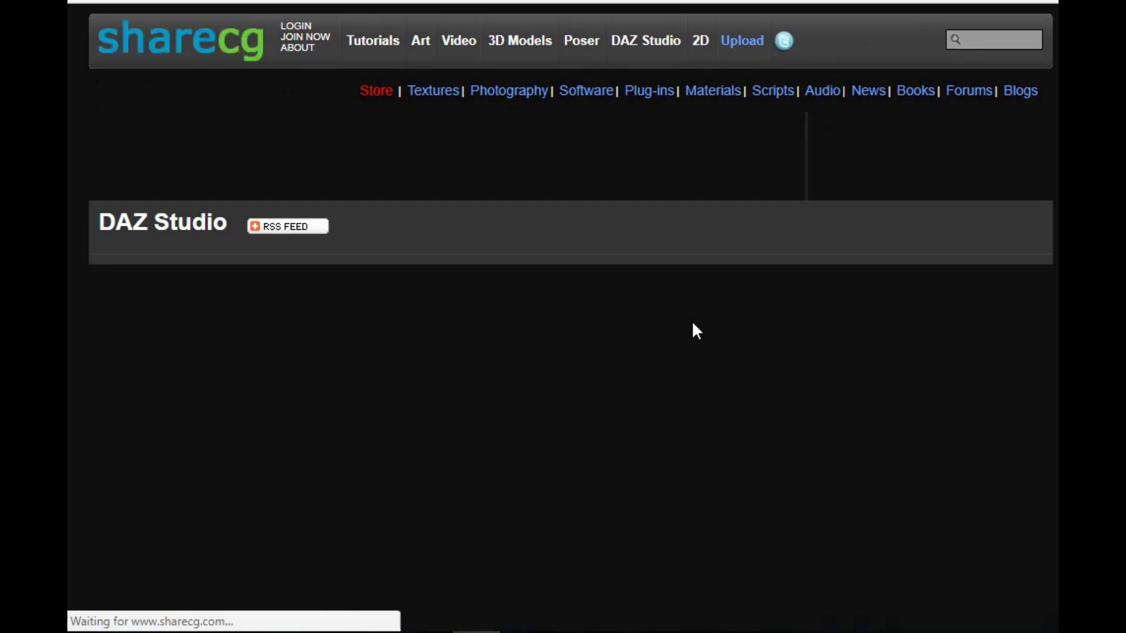
mouse_move(690, 322)
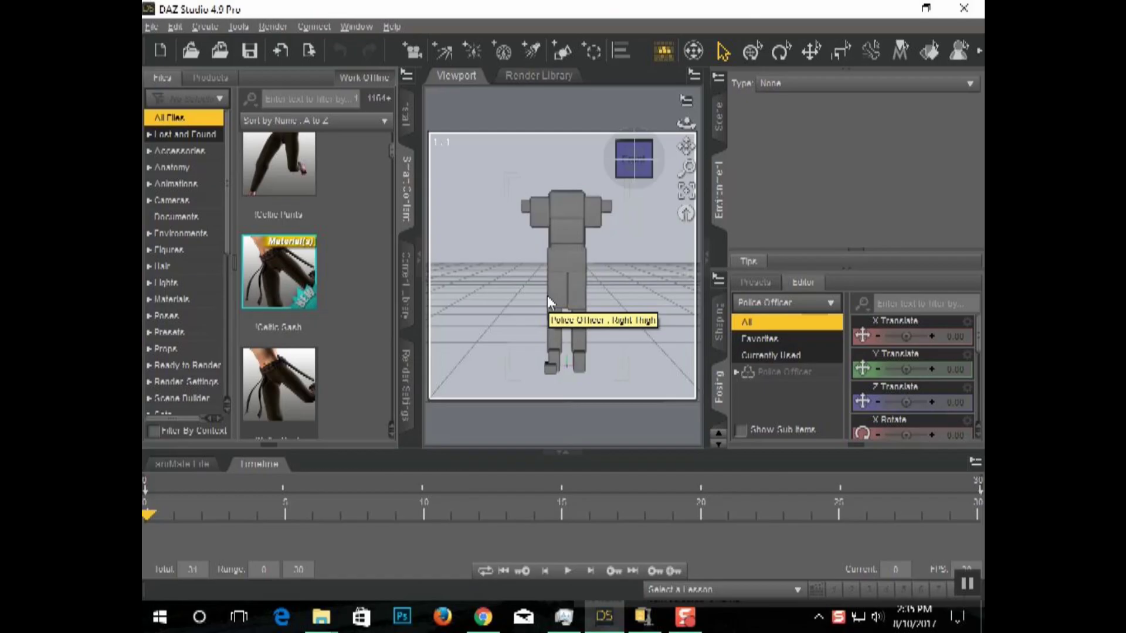
- Bring up the File Explorer window showing the Genesis > Clothing > Police Officer folder
mouse_move(321, 617)
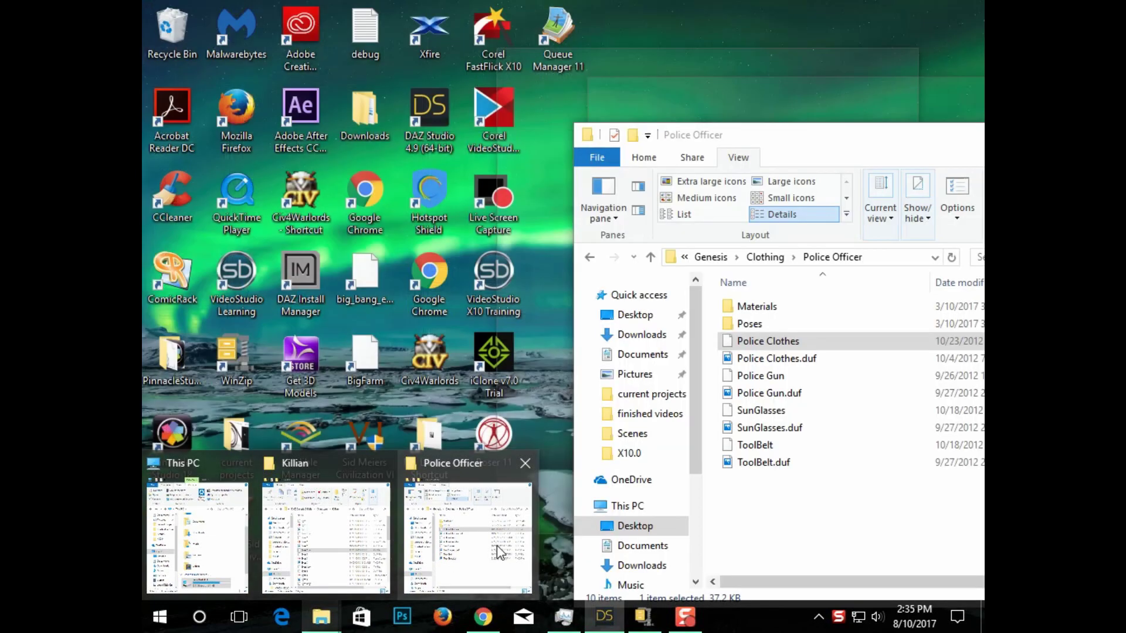
- Preview the Police Clothes, Police Gun and SunGlasses thumbnails from the Police Officer folder in Photos
left_click(497, 545)
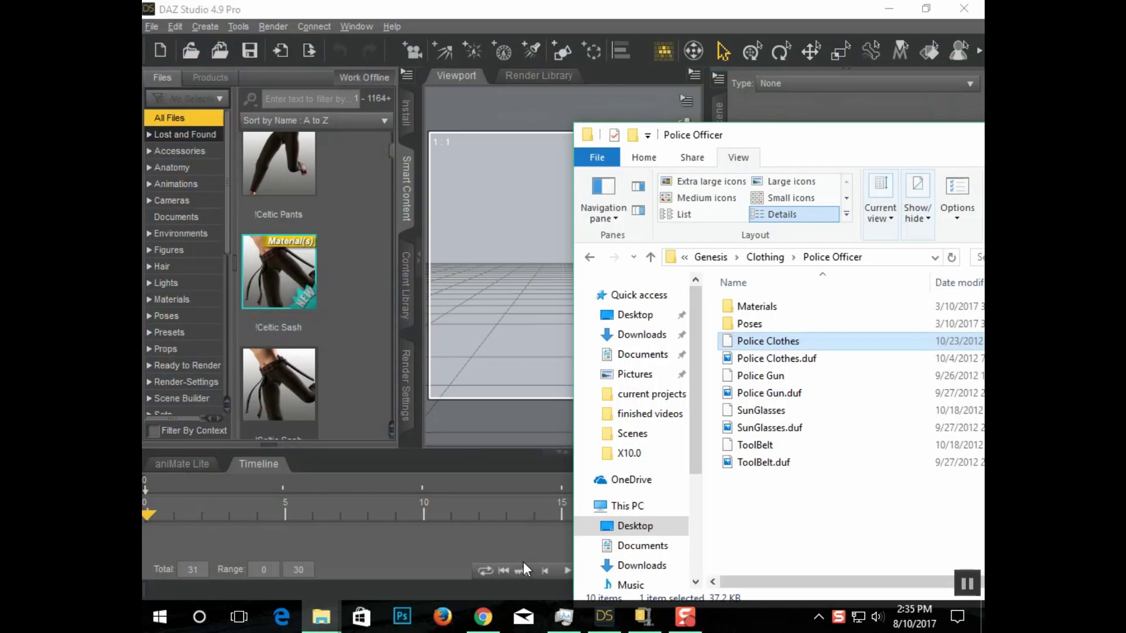
double_click(812, 359)
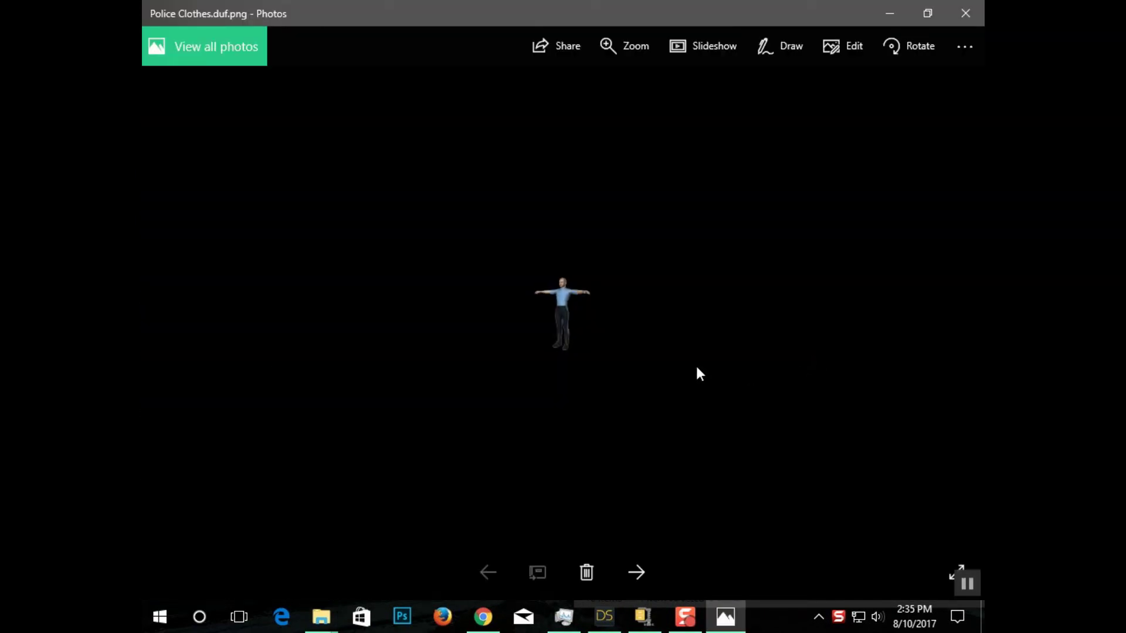
key("Right")
key("Right")
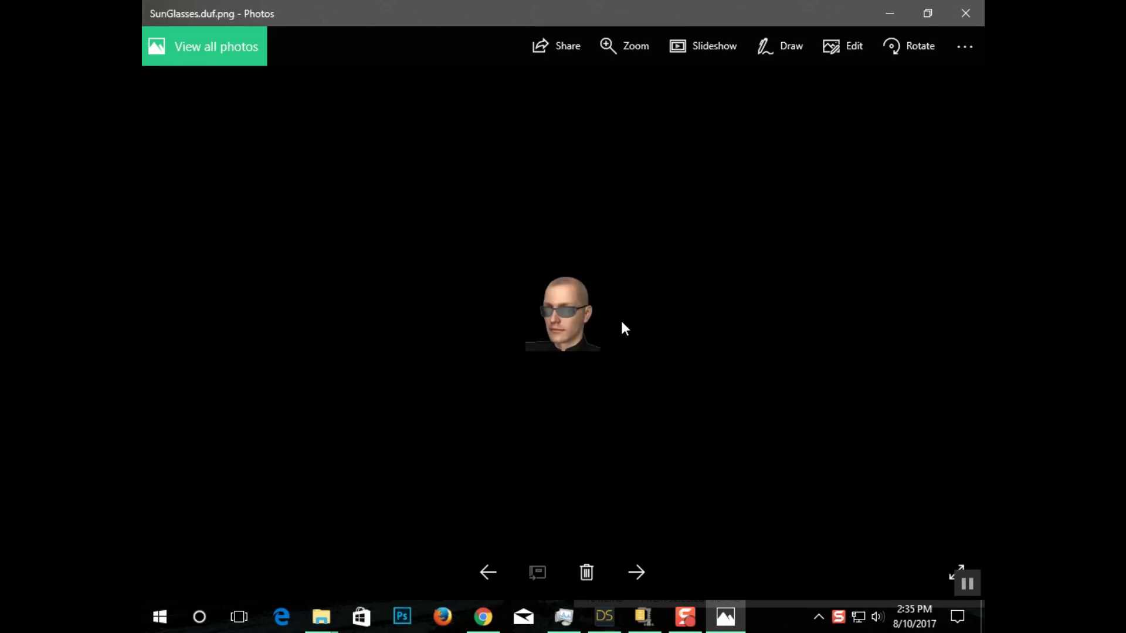
key("Right")
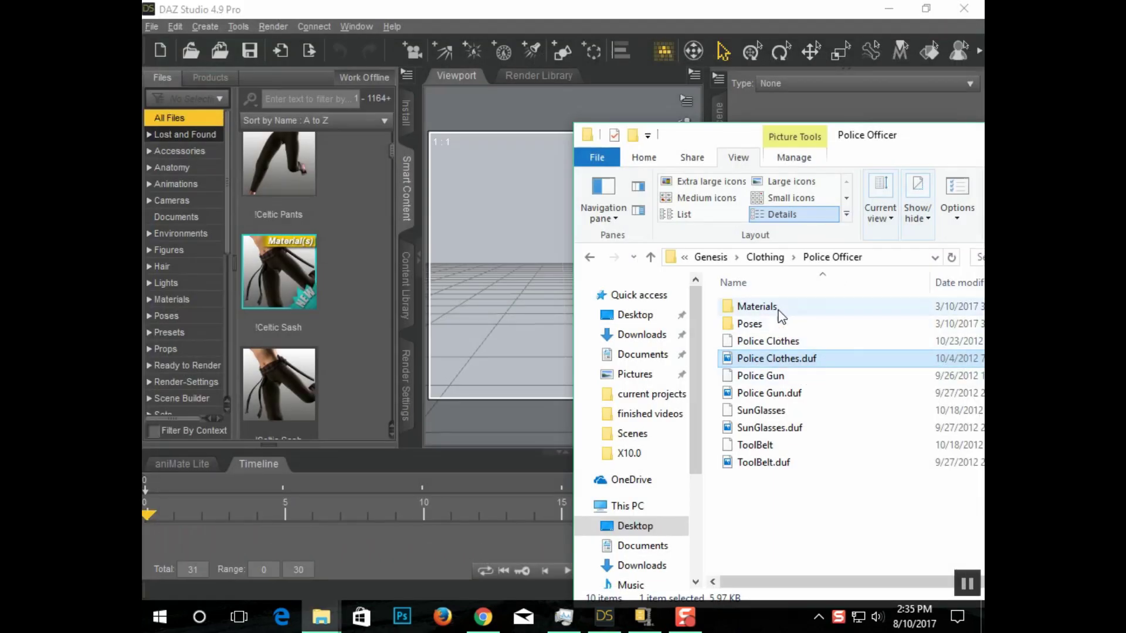
- Try loading Police Clothes.duf, dismiss the missing police officer32.dsf warning, and bring up the Police Officer for genesis folder
left_click_drag(784, 342, 536, 288)
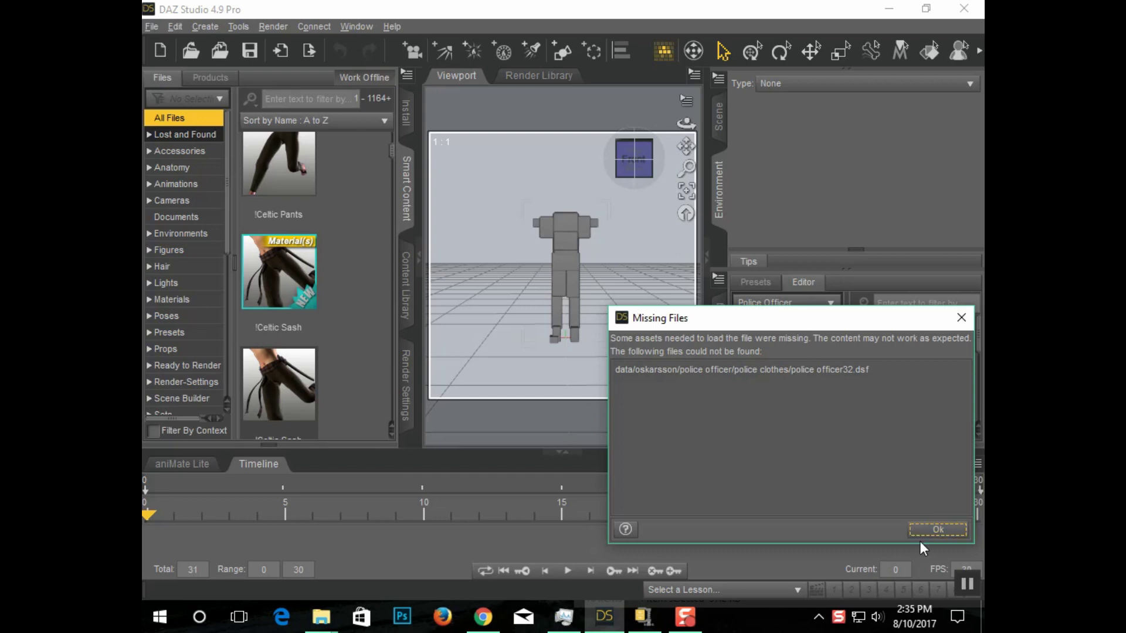
left_click(923, 532)
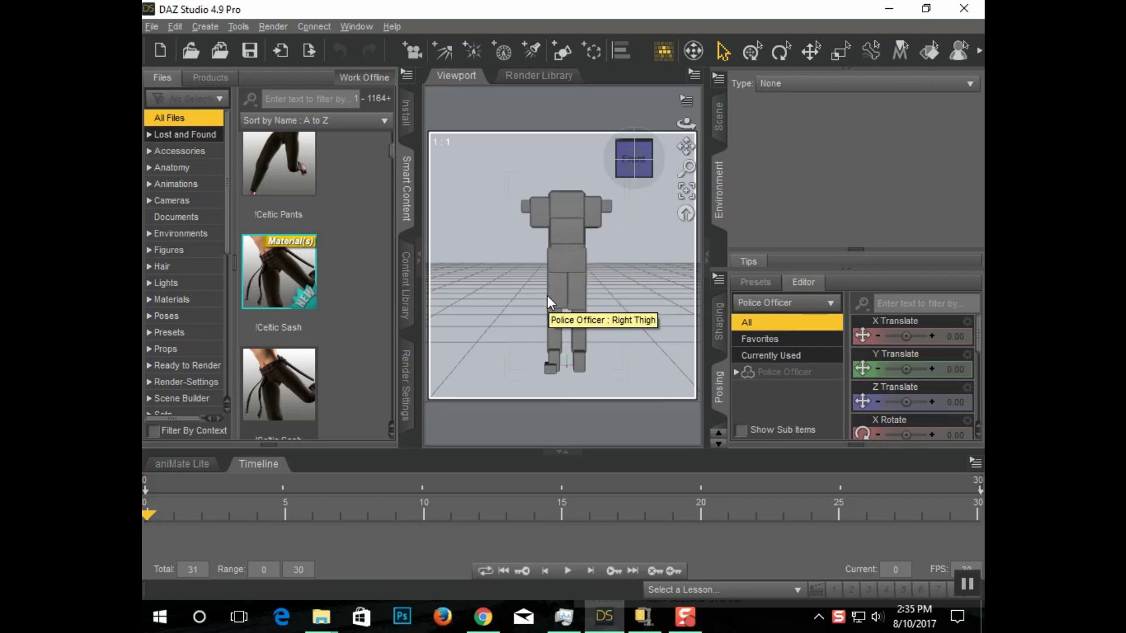
key("alt+Tab")
left_click_drag(890, 141, 485, 91)
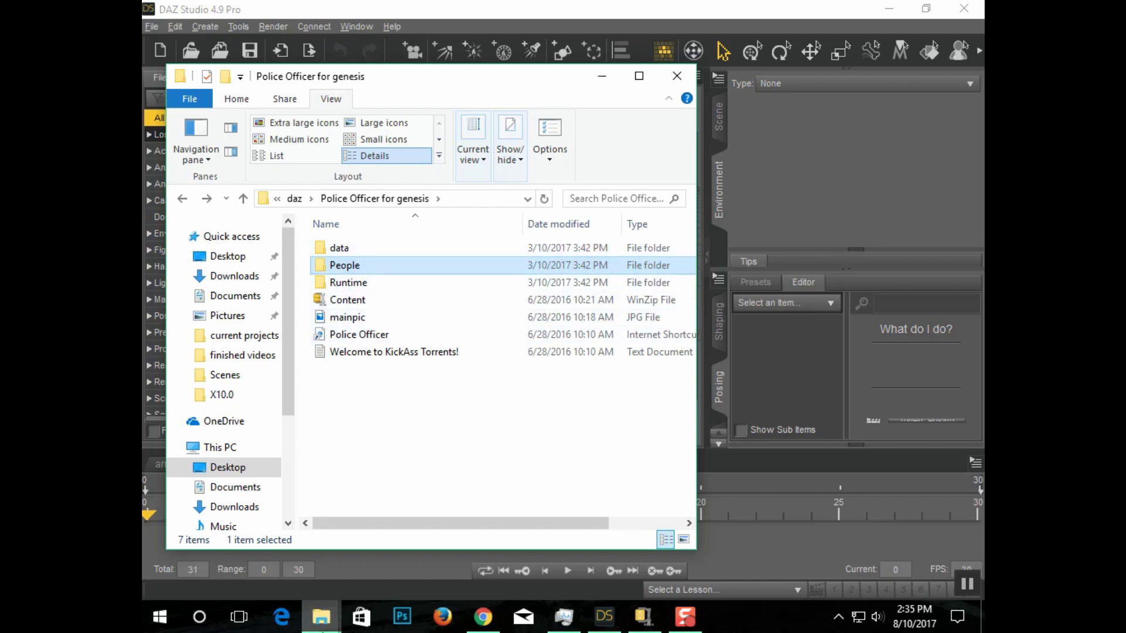
- Browse a second Explorer window through Local Disk (C:), Users and Public to Public Documents
left_click(323, 626)
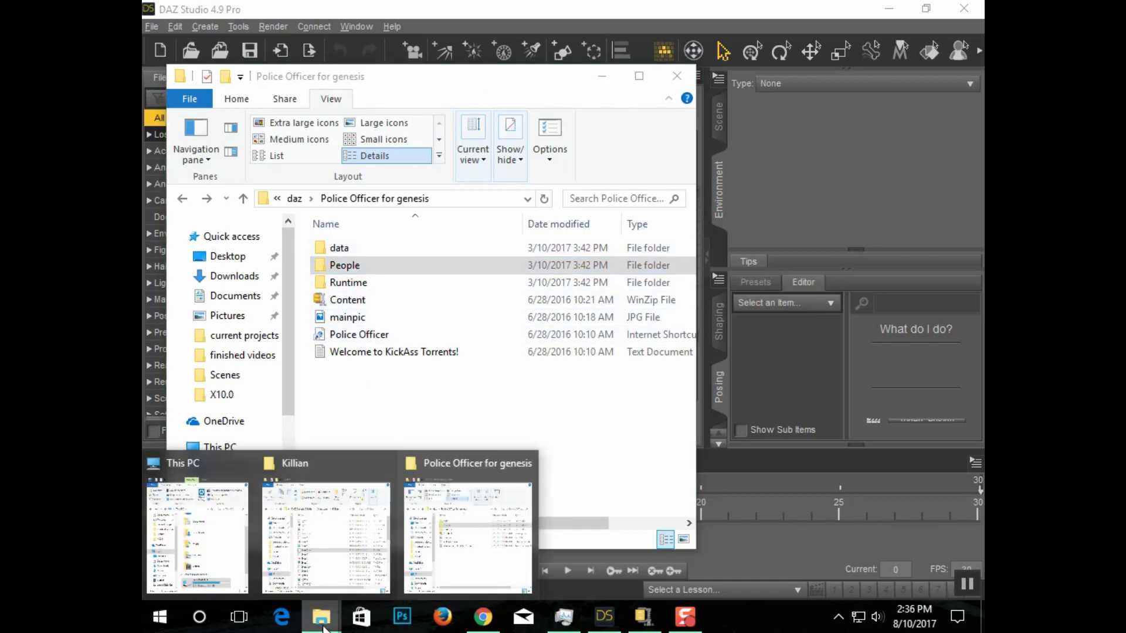
left_click(247, 578)
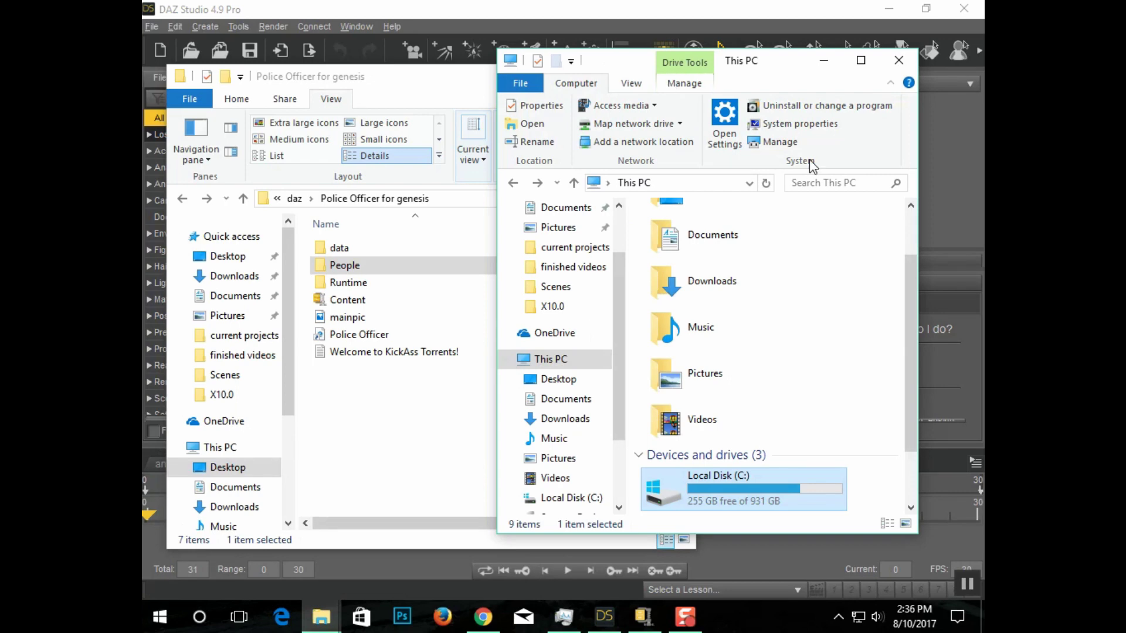
scroll(801, 314, "down", 2)
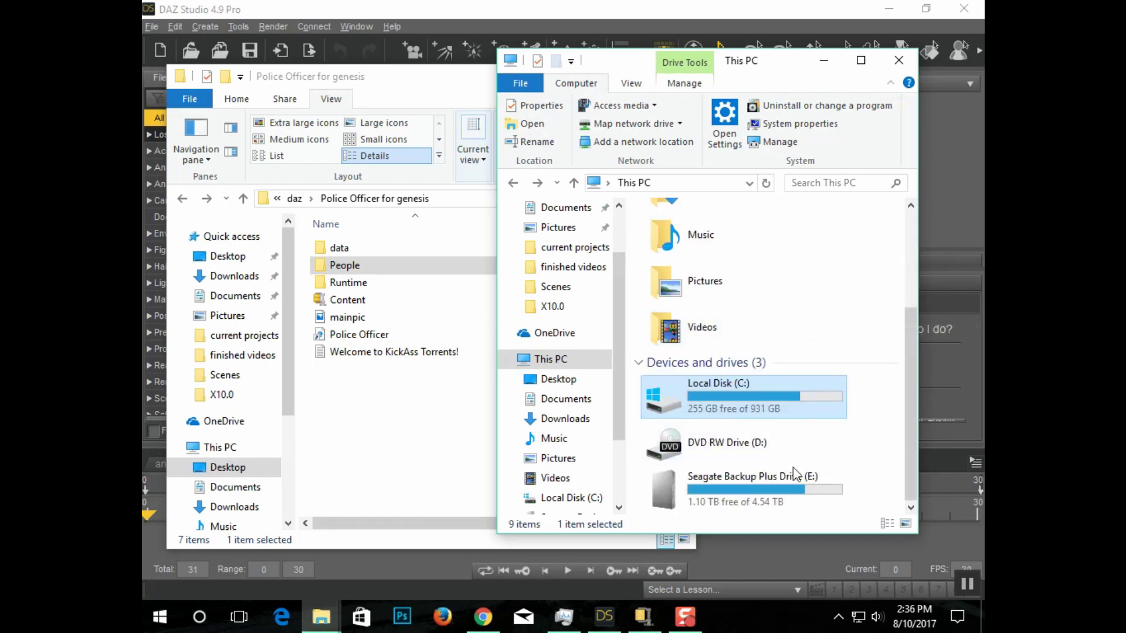
double_click(749, 401)
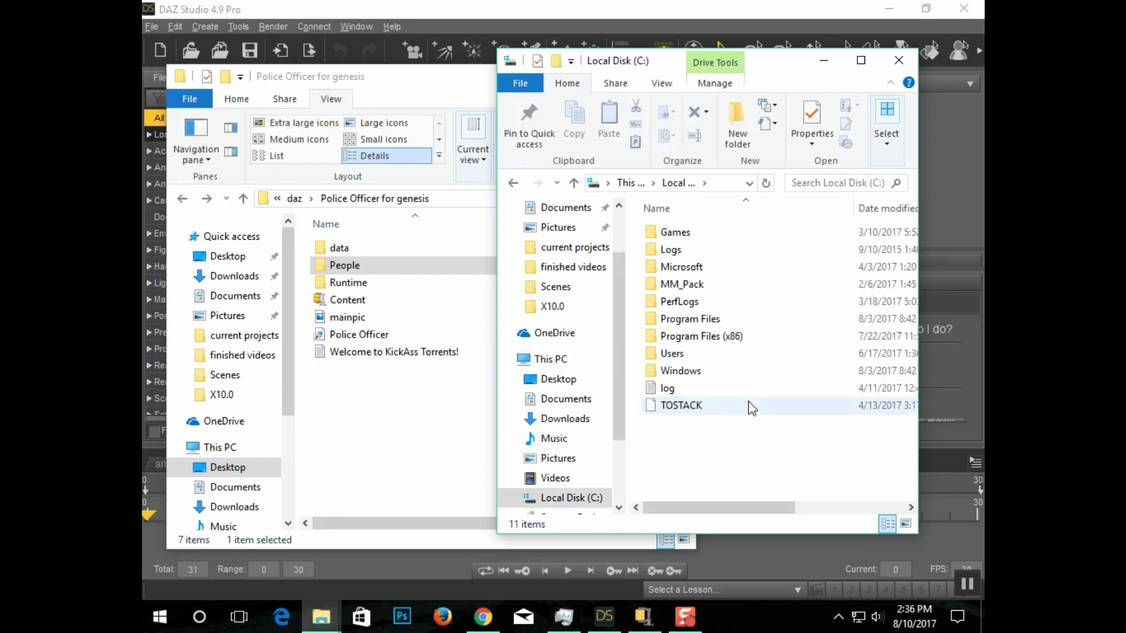
double_click(672, 353)
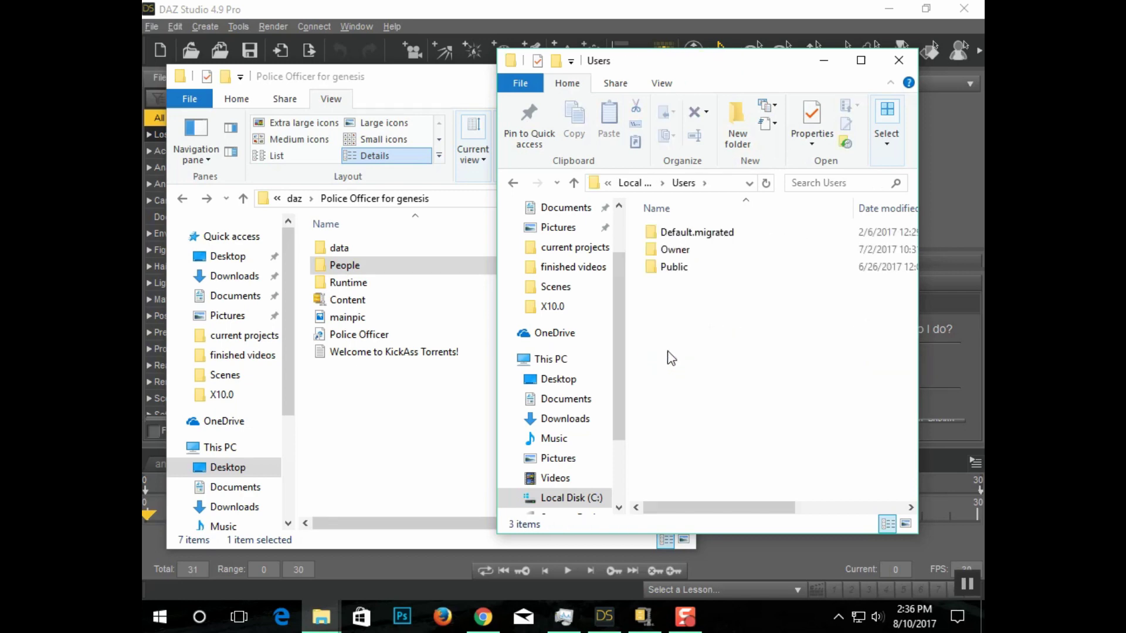
double_click(680, 269)
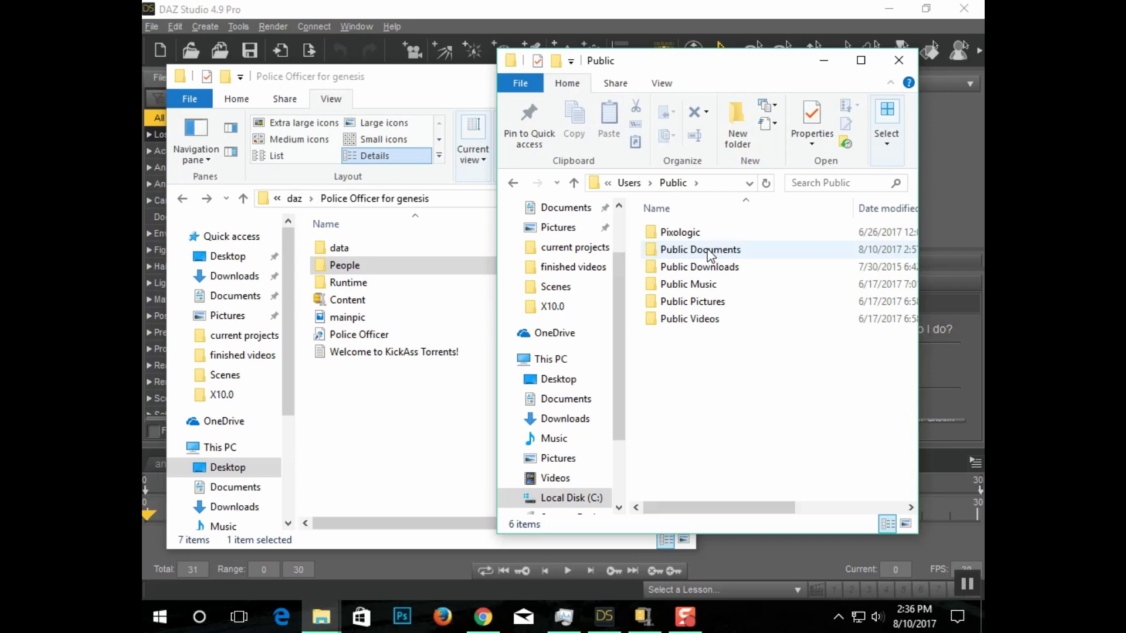
double_click(684, 251)
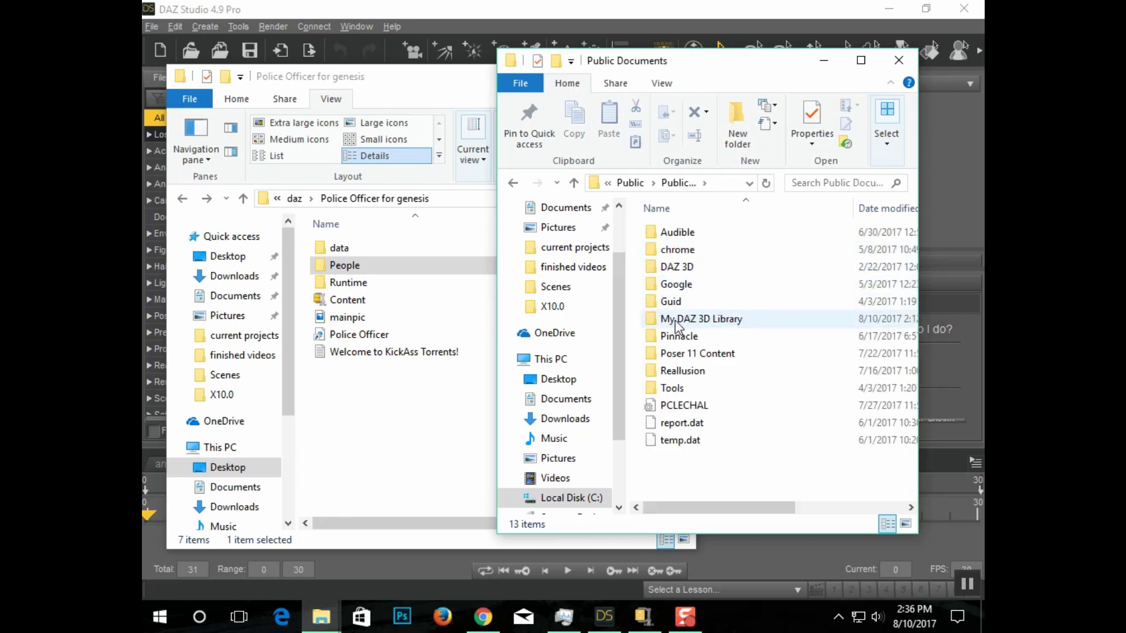
- Look through the My DAZ 3D Library folder, then go back to Public Documents
double_click(732, 319)
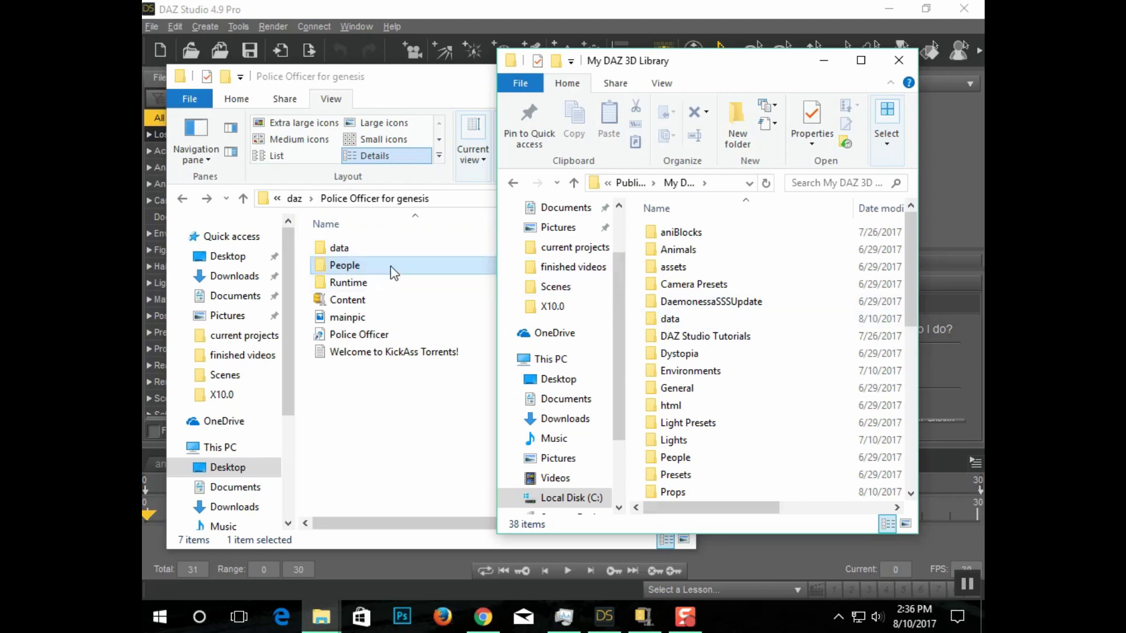
scroll(716, 437, "down", 1)
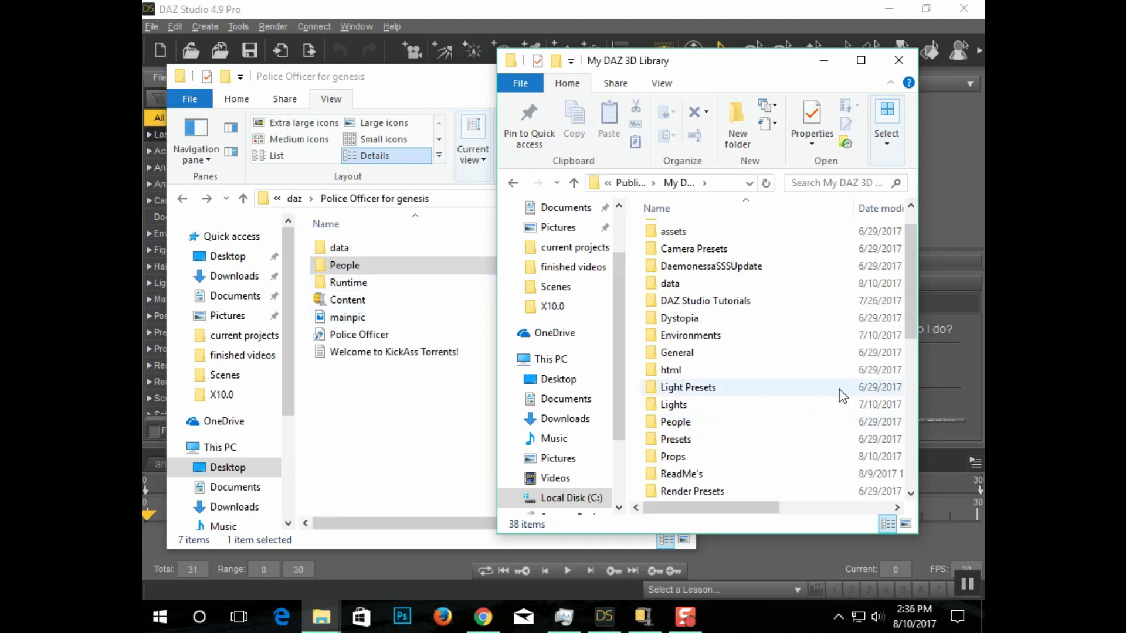
scroll(806, 405, "down", 3)
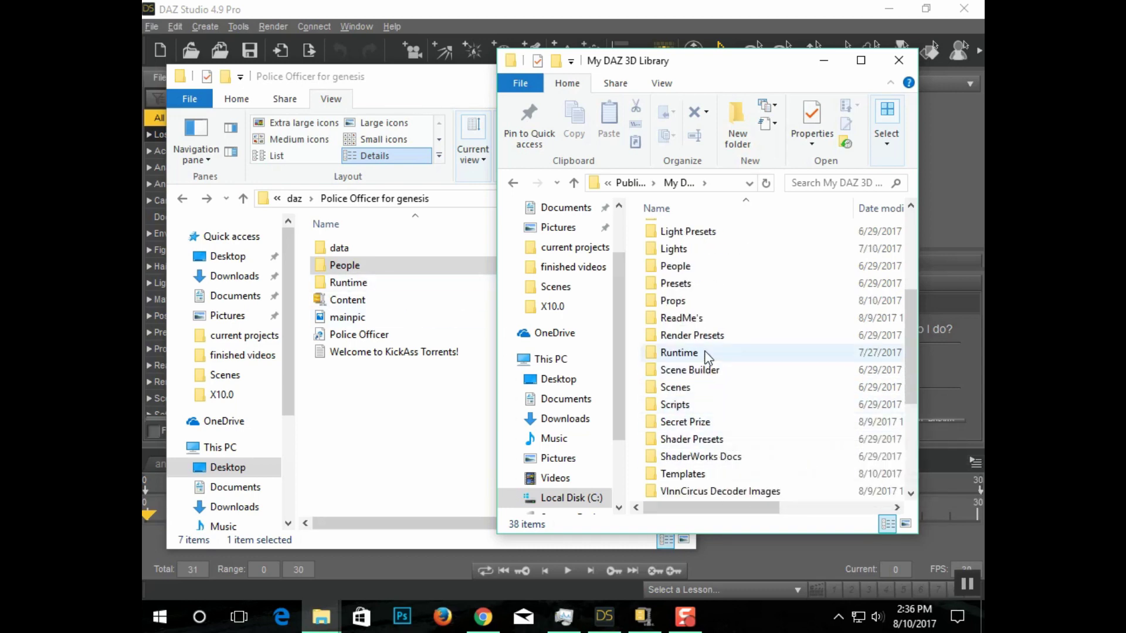
left_click(514, 184)
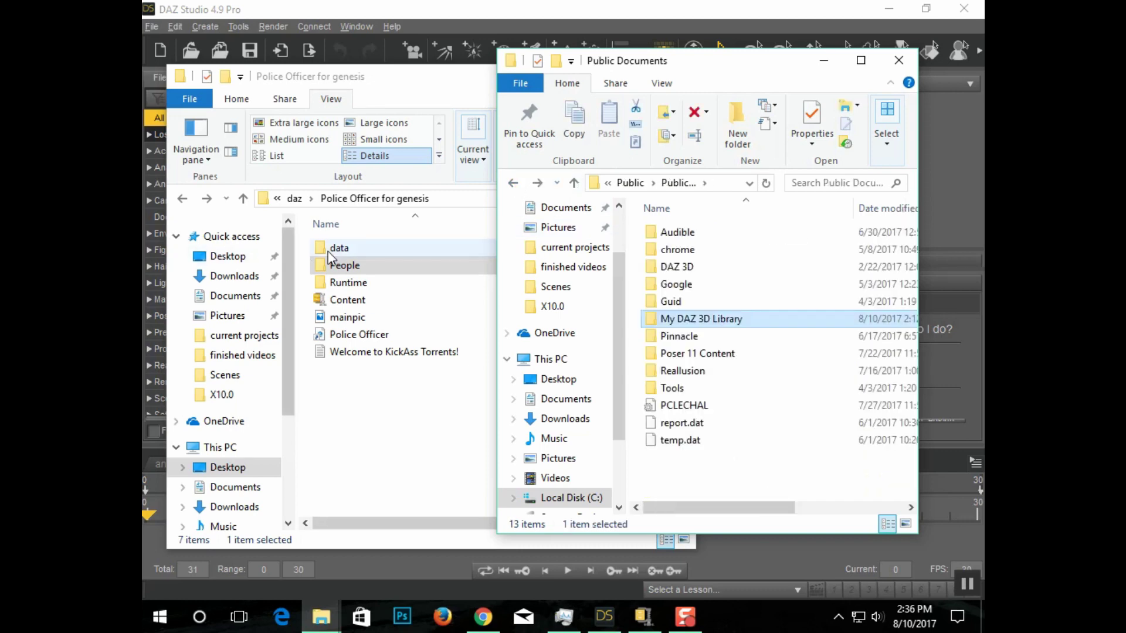
- Set Public Documents beside the Police Officer for genesis files and move the data folder into My DAZ 3D Library
left_click(355, 249)
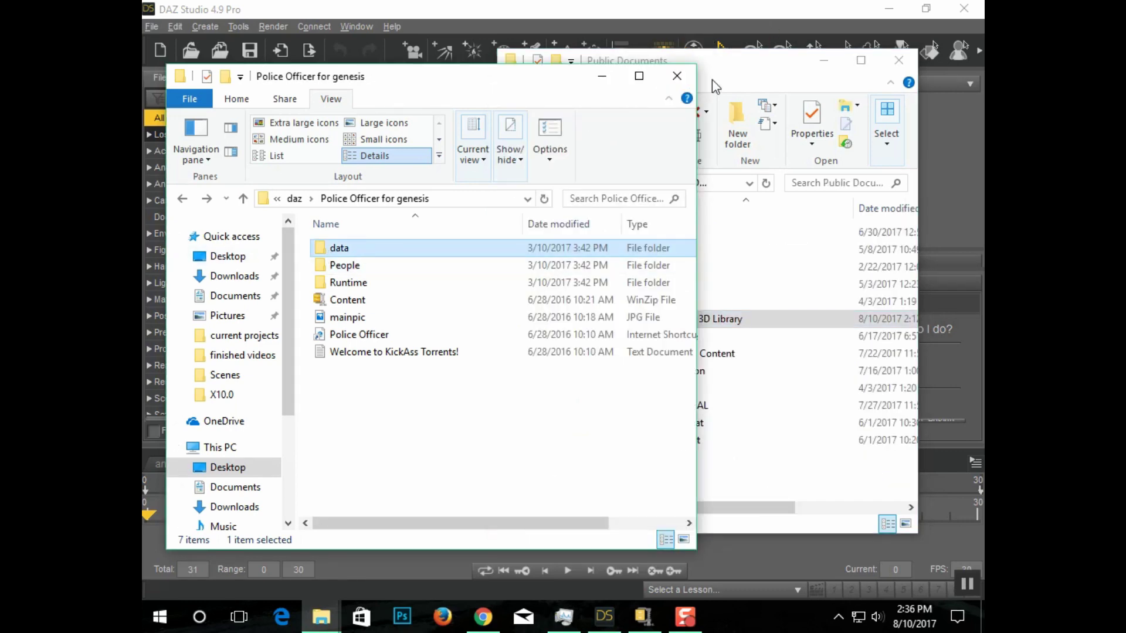
left_click_drag(717, 73, 900, 93)
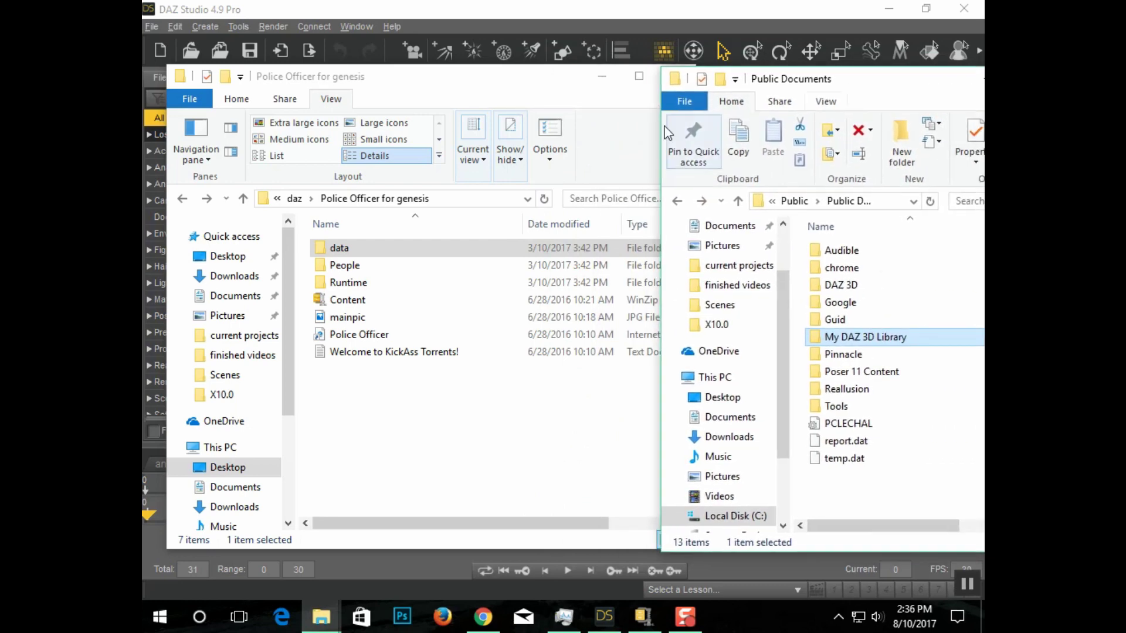
left_click(370, 251)
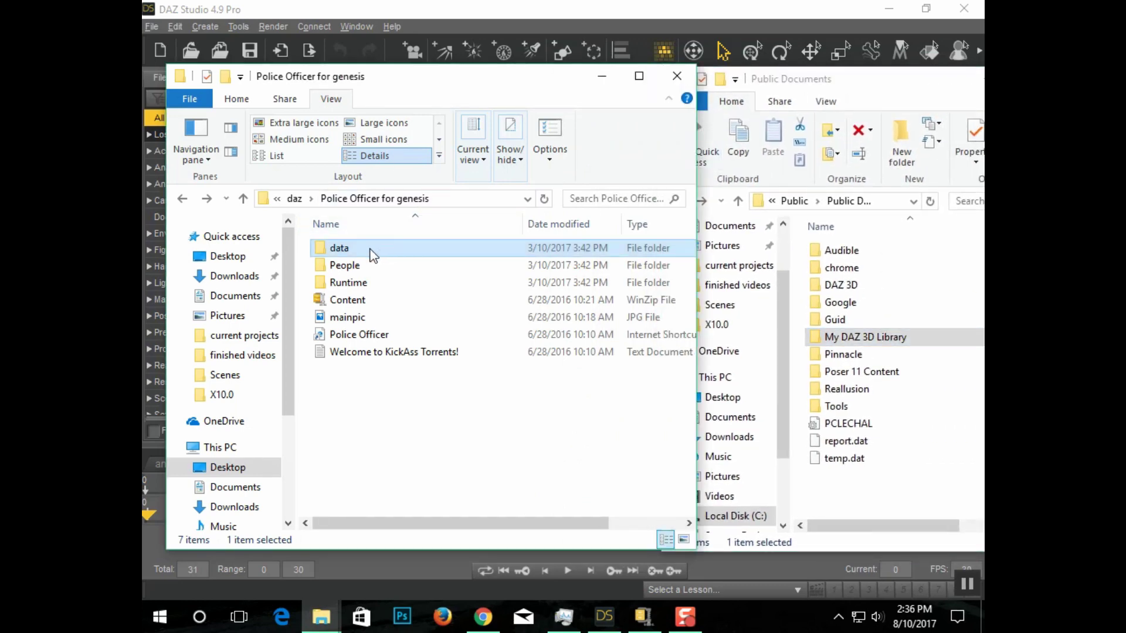
left_click_drag(371, 253, 910, 337)
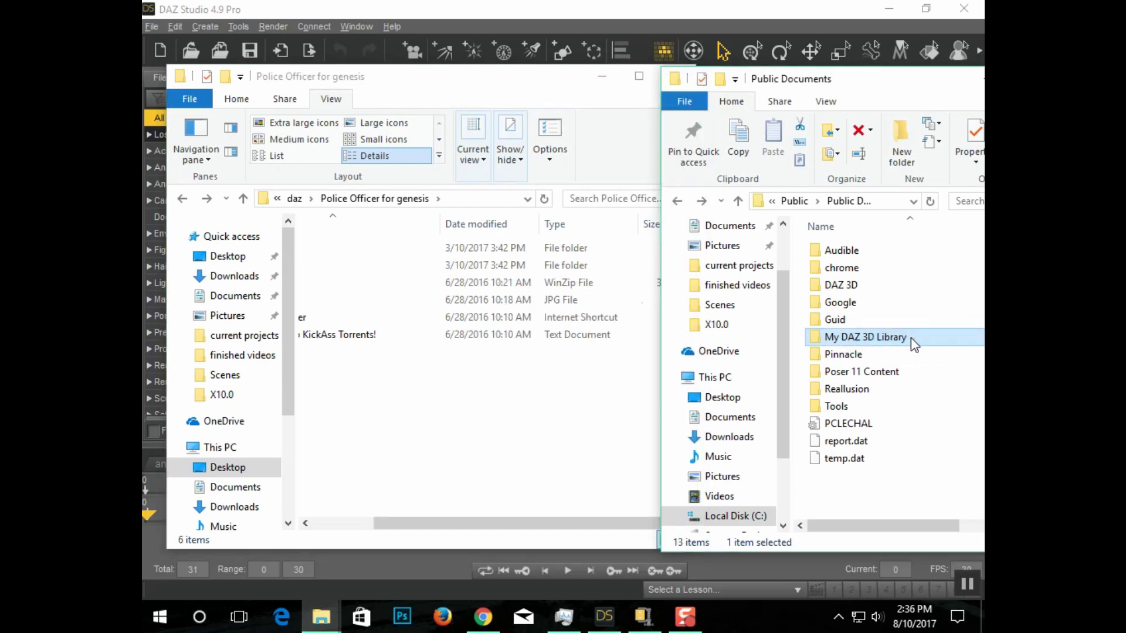
left_click_drag(438, 522, 377, 523)
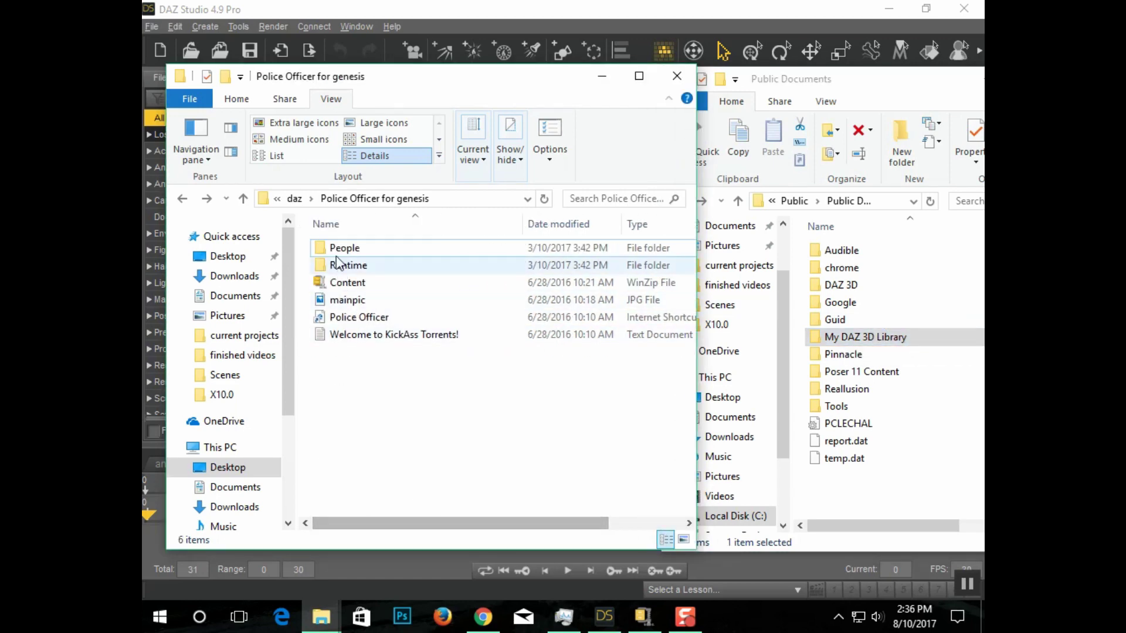
- Move the People and Runtime folders into My DAZ 3D Library and open it to check them
left_click(359, 251)
left_click_drag(367, 256, 912, 350)
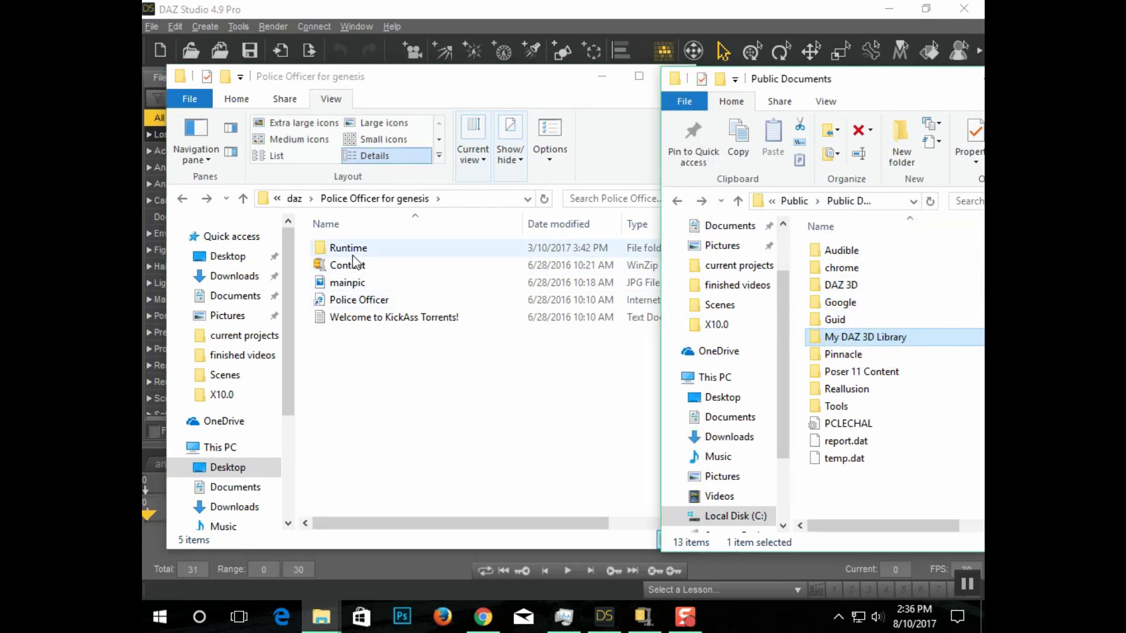
left_click(349, 254)
left_click_drag(341, 247, 892, 345)
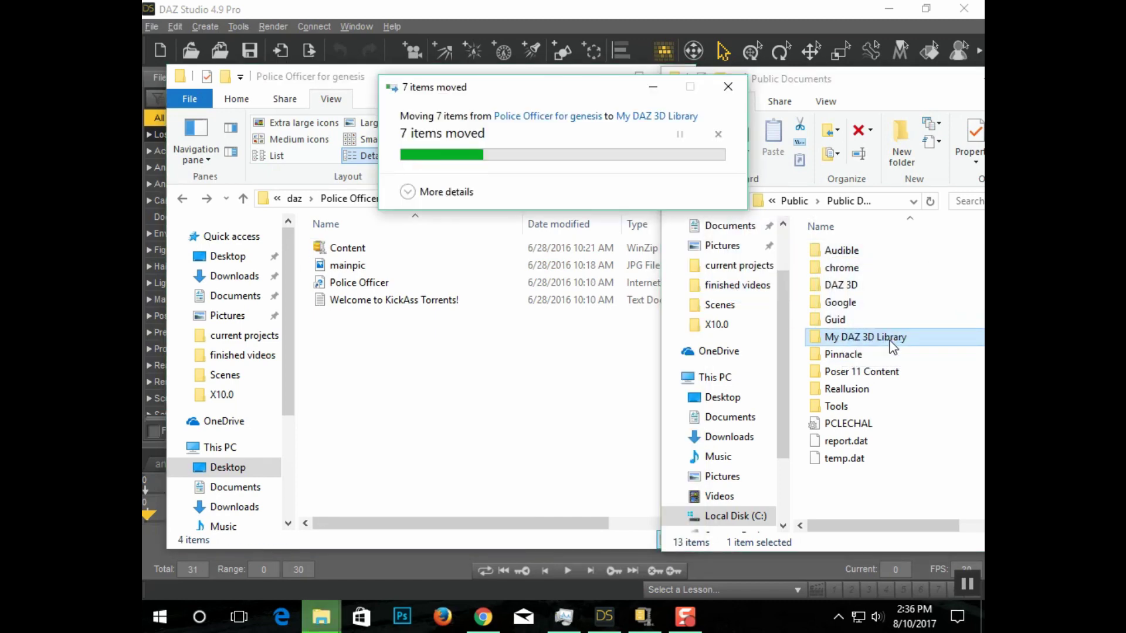
double_click(891, 339)
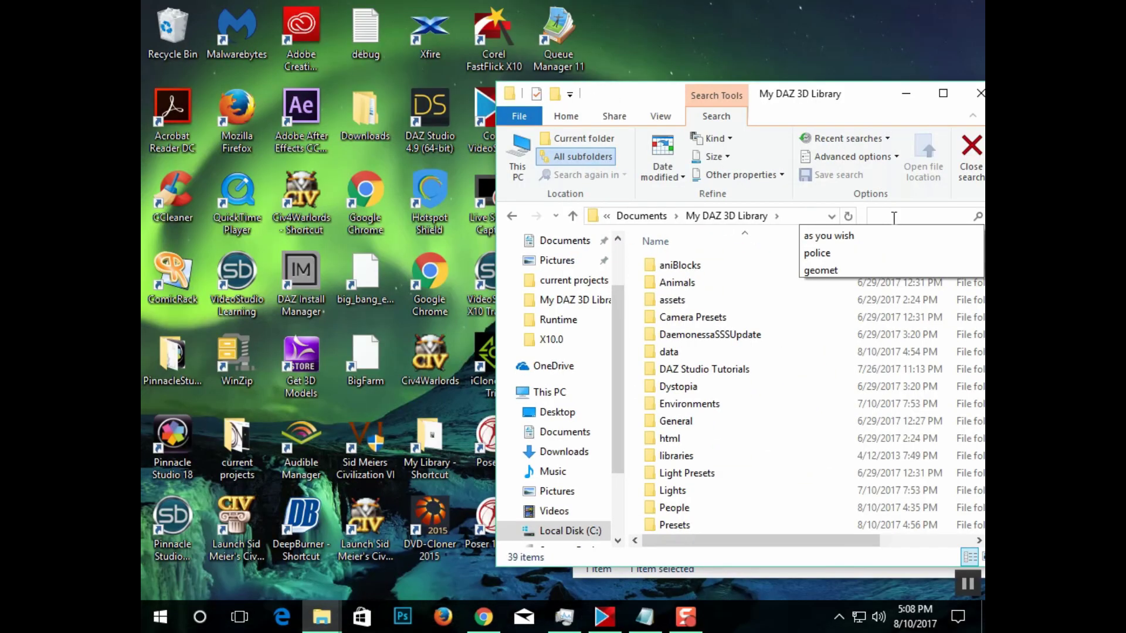
- Search My DAZ 3D Library for 'police' and open the DAZ_3D_15247_Police_Officer product file
type("police")
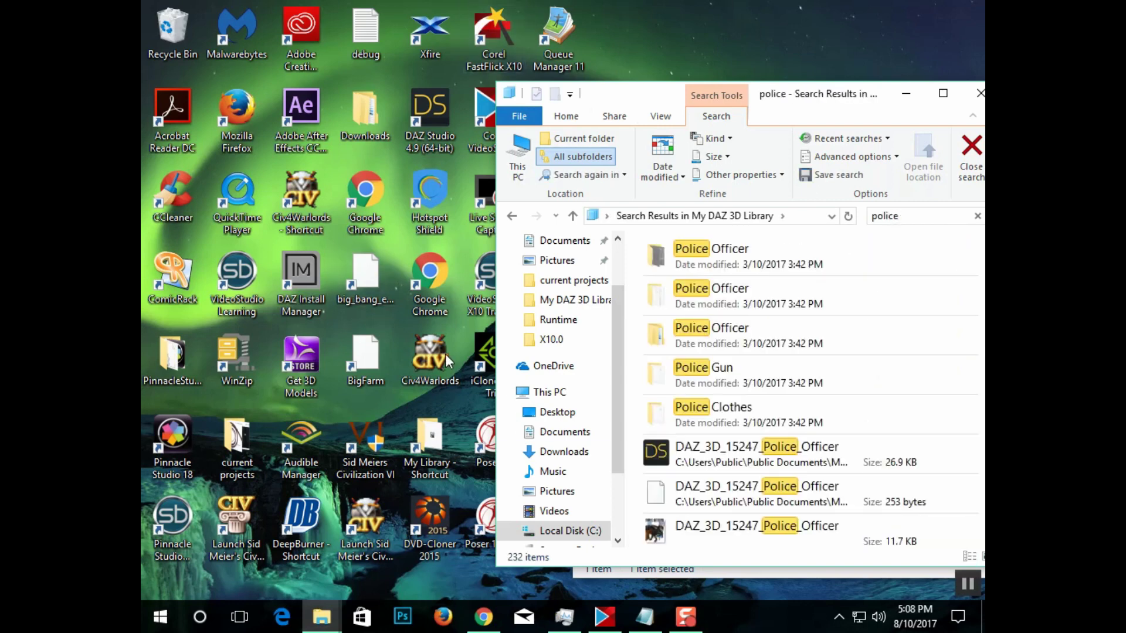
left_click(719, 458)
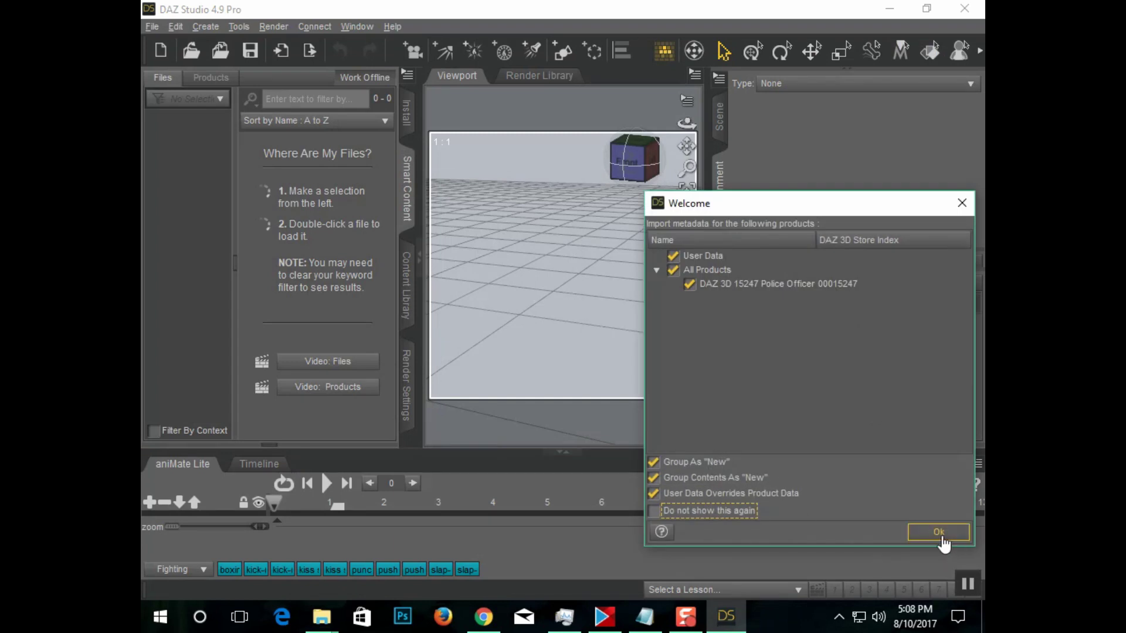
- Import the Police Officer metadata, filter All Files for 'police', and load Police Clothes into the scene
left_click(940, 534)
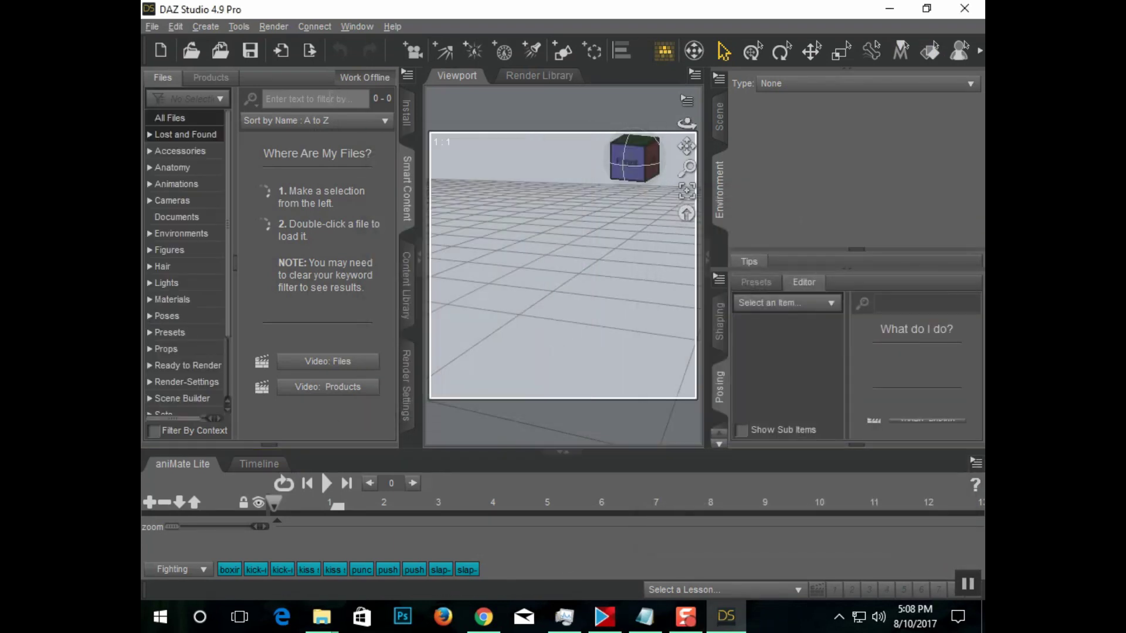
left_click(209, 120)
left_click(326, 93)
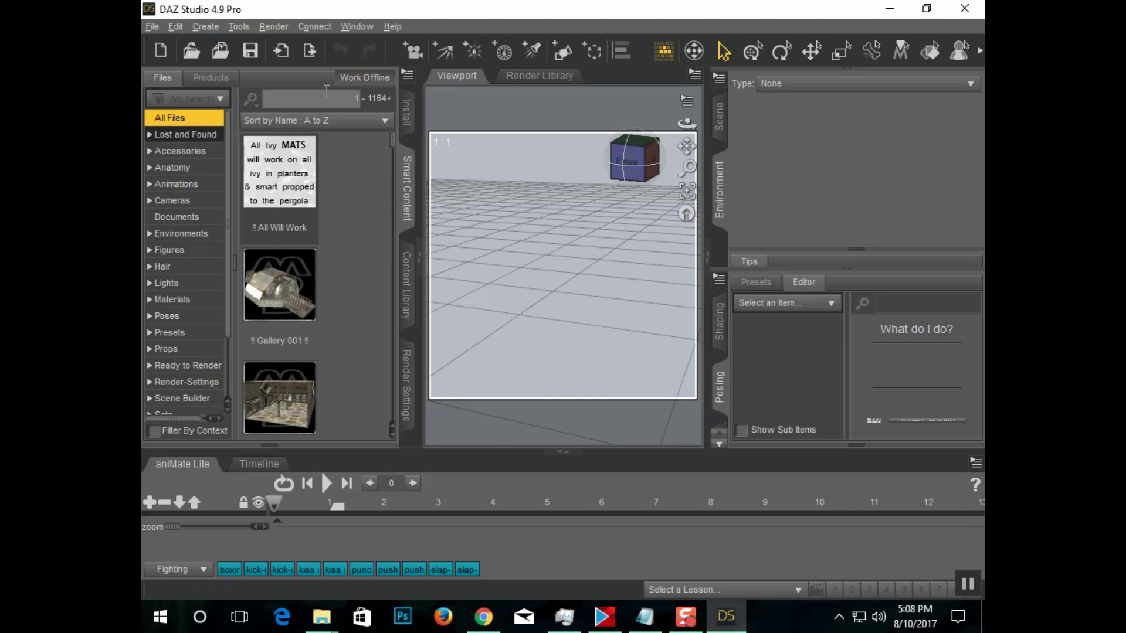
type("police")
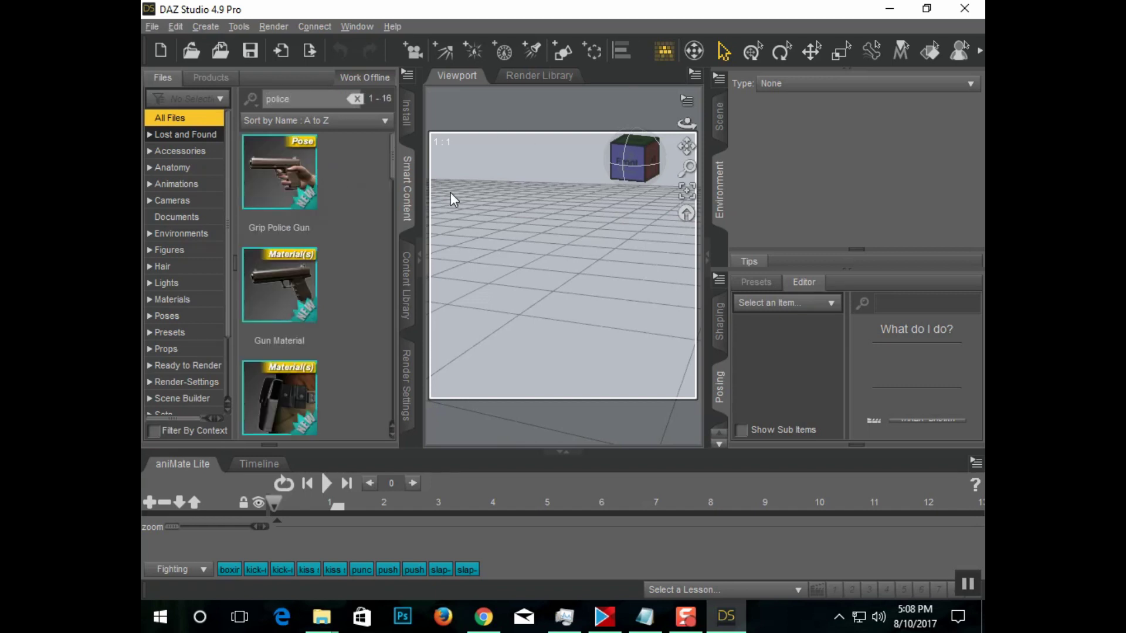
scroll(346, 218, "down", 5)
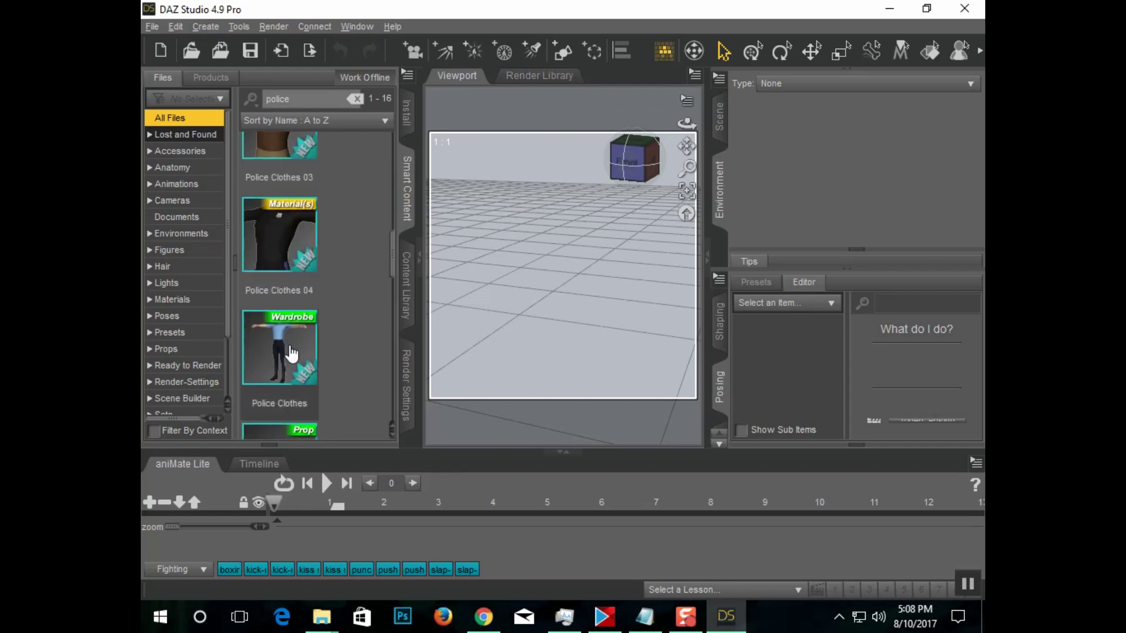
double_click(273, 353)
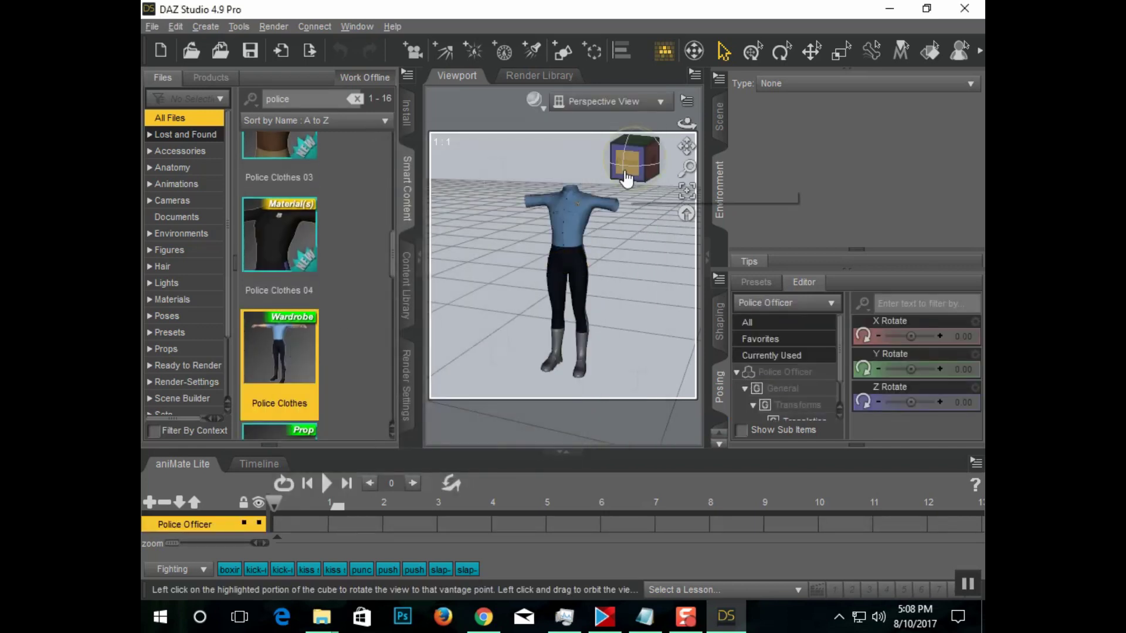
scroll(318, 402, "down", 3)
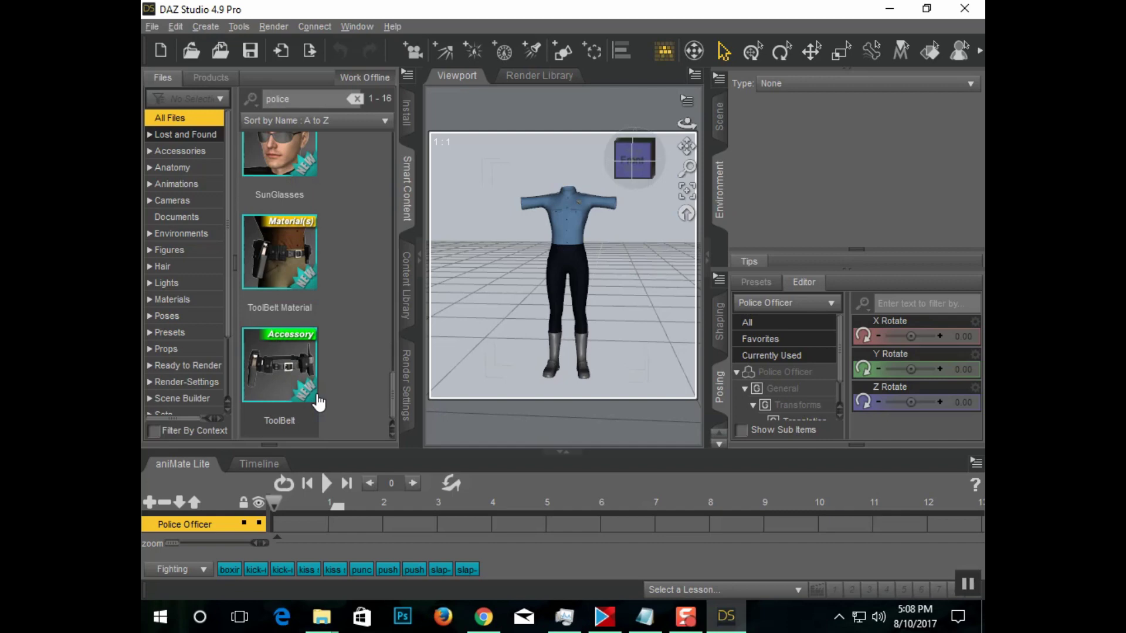